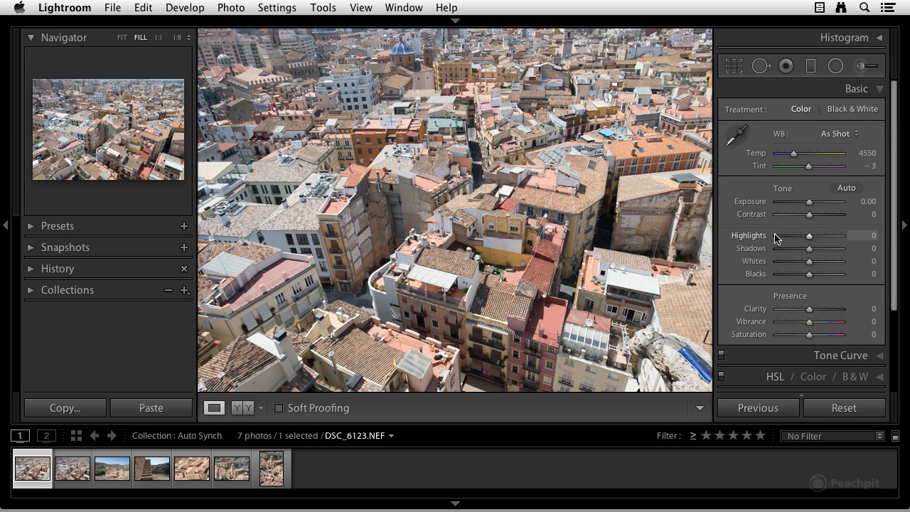
# Step: Convert the photo DSC_6123 to Black & White and set Clarity to +40 and Blacks to −64
pyautogui.click(858, 112)
pyautogui.click(822, 315)
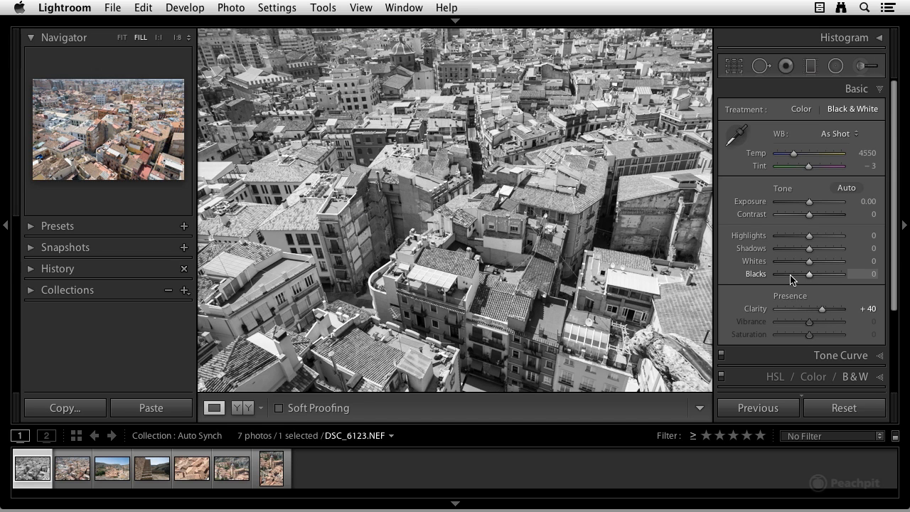
pyautogui.moveTo(792, 277); pyautogui.dragTo(789, 277)
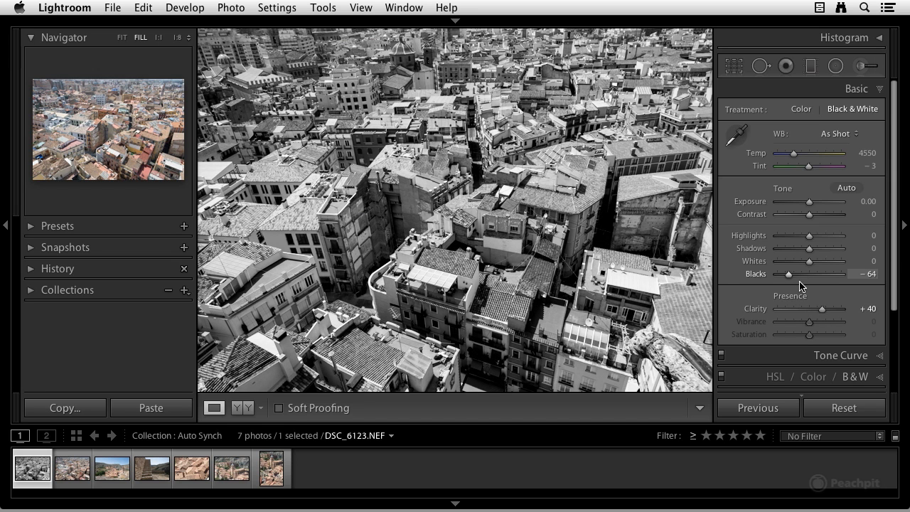
# Step: Apply the previous photo's settings to DSC_6124
pyautogui.click(74, 473)
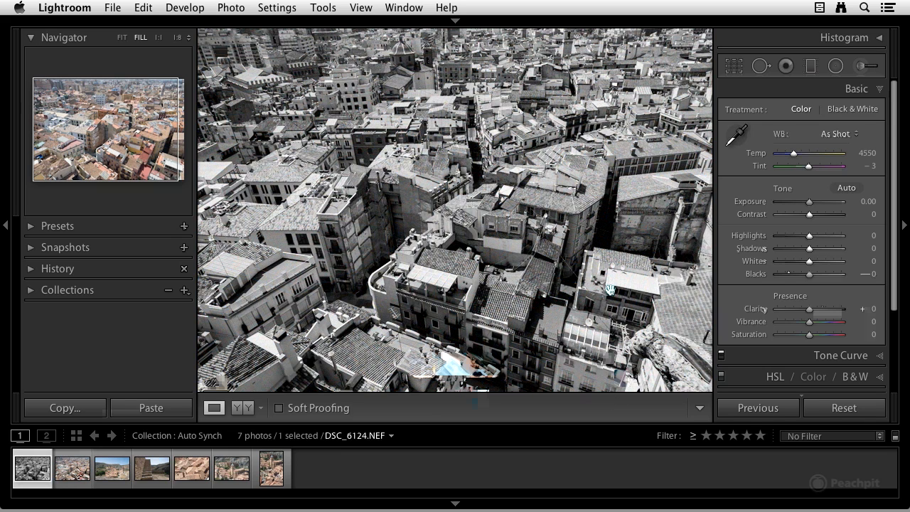
pyautogui.press('Right')
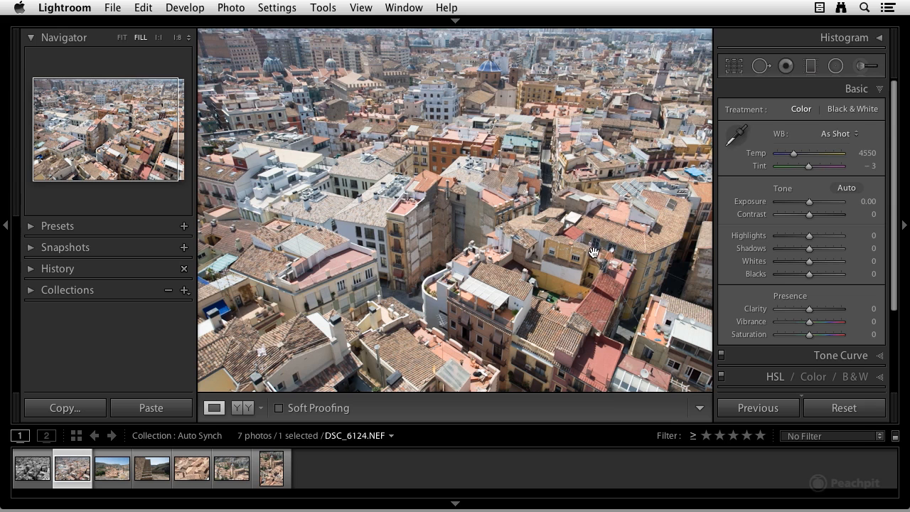
pyautogui.click(758, 408)
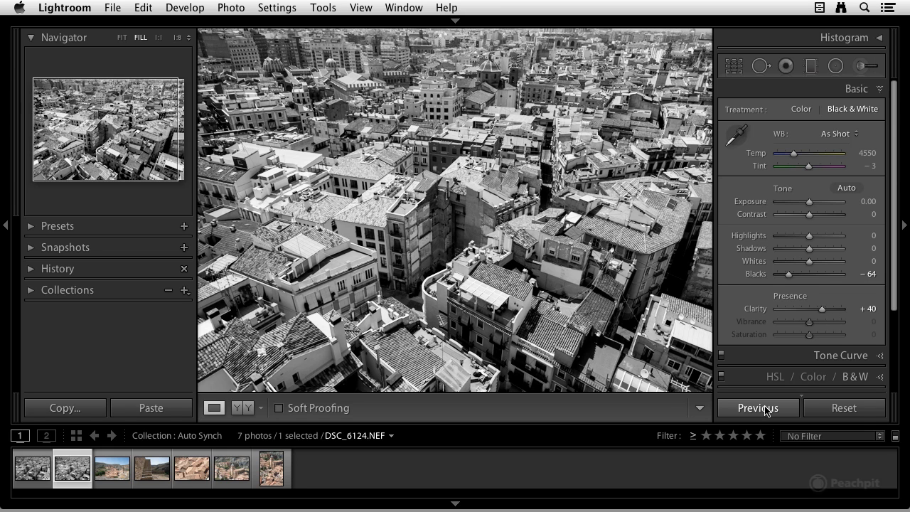
# Step: Convert the photo DSC_6249 to Black & White and set Blacks to −70 and Clarity to +44
pyautogui.click(122, 473)
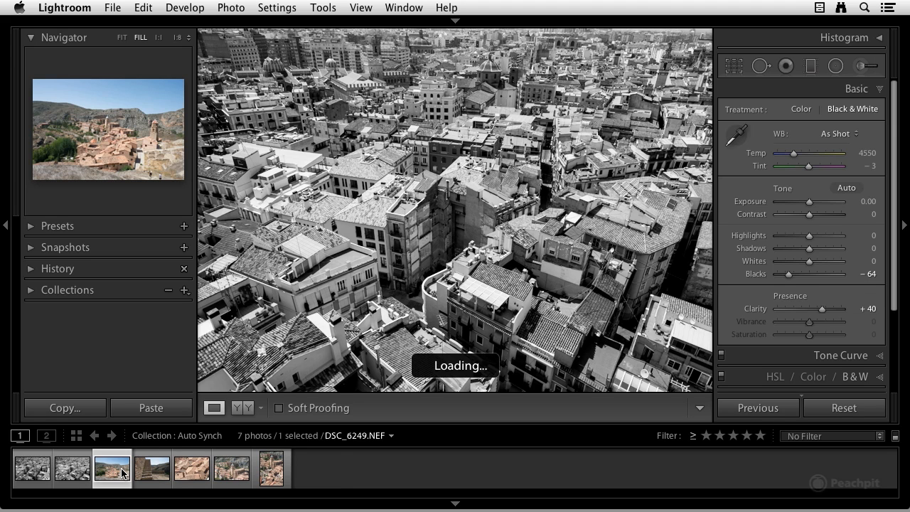
pyautogui.click(841, 113)
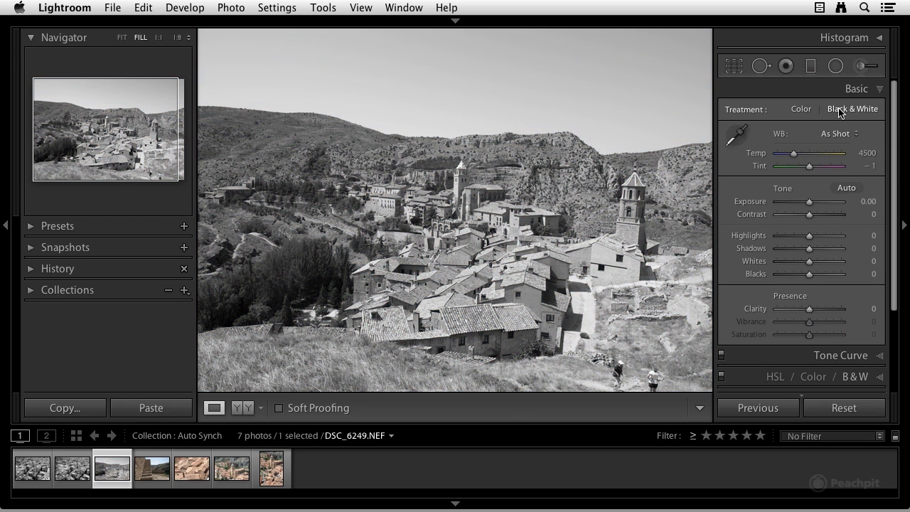
pyautogui.moveTo(809, 274); pyautogui.dragTo(787, 278)
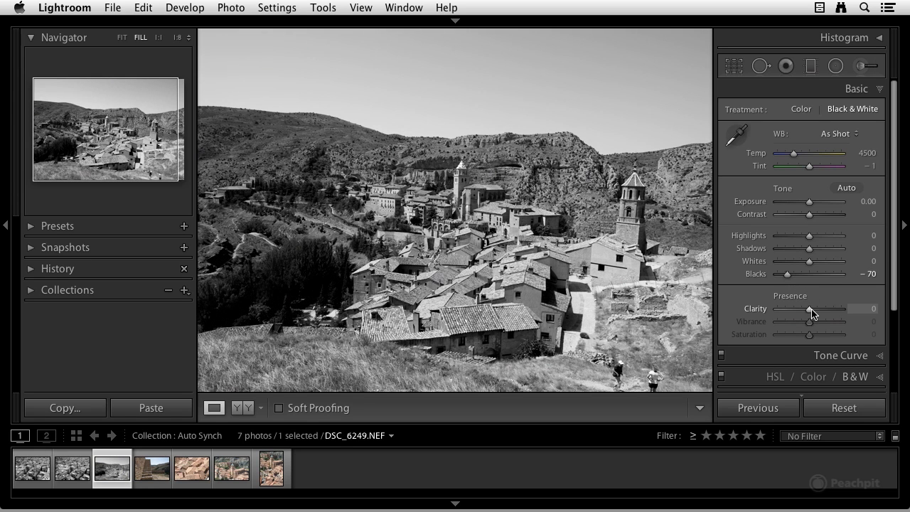
pyautogui.moveTo(809, 310); pyautogui.dragTo(823, 311)
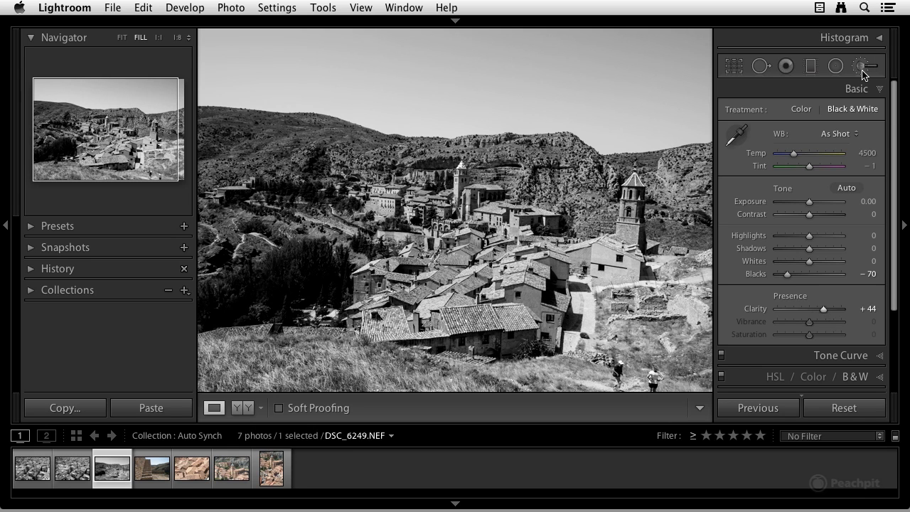
# Step: Crop DSC_6249 tightly around the village houses and the two towers
pyautogui.click(734, 66)
pyautogui.moveTo(348, 156); pyautogui.dragTo(644, 358)
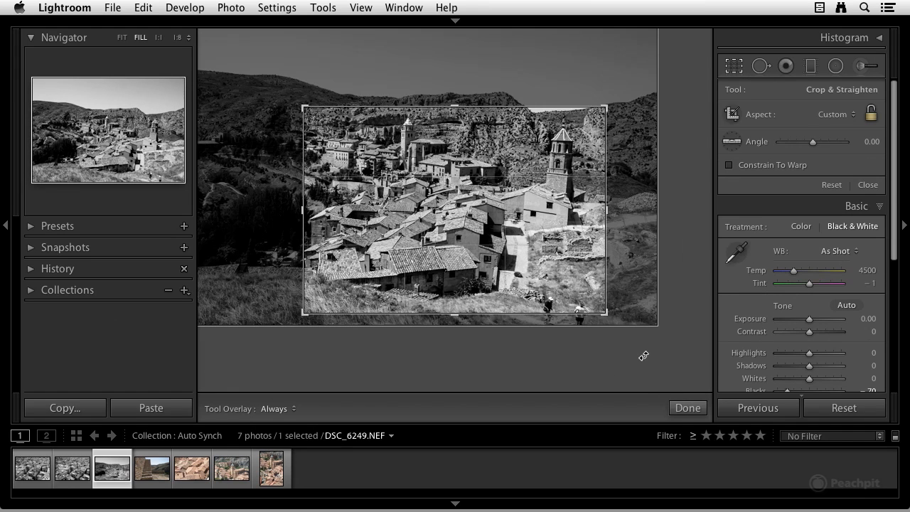
pyautogui.press('Return')
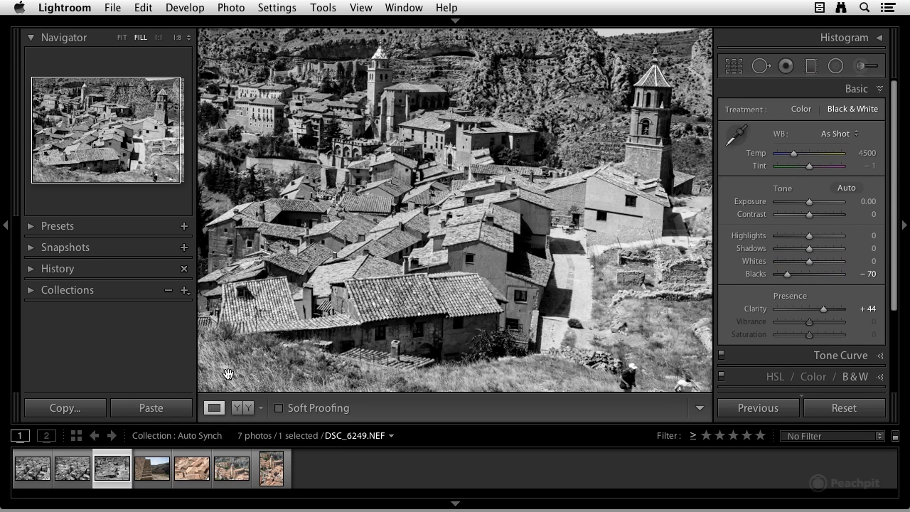
# Step: Copy all settings except Crop from DSC_6249 and paste them onto the staircase photo DSC_6256
pyautogui.click(82, 410)
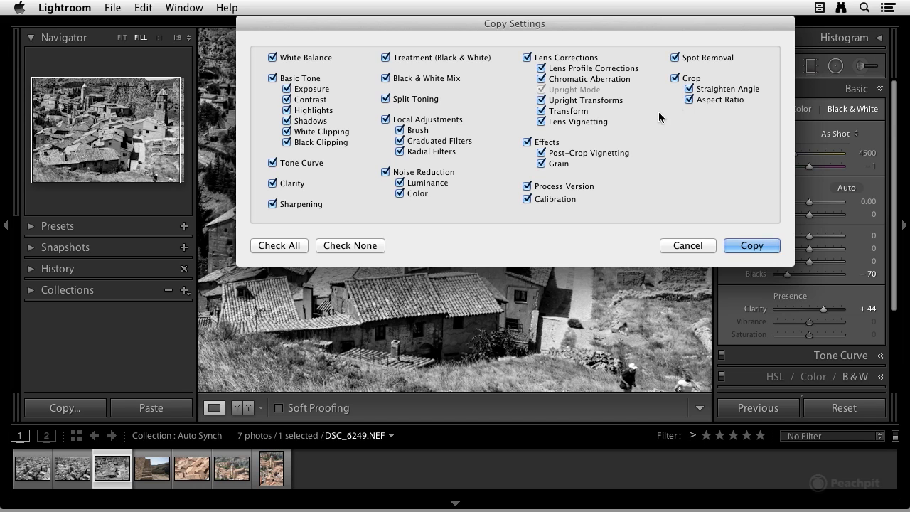
pyautogui.click(675, 79)
pyautogui.click(751, 246)
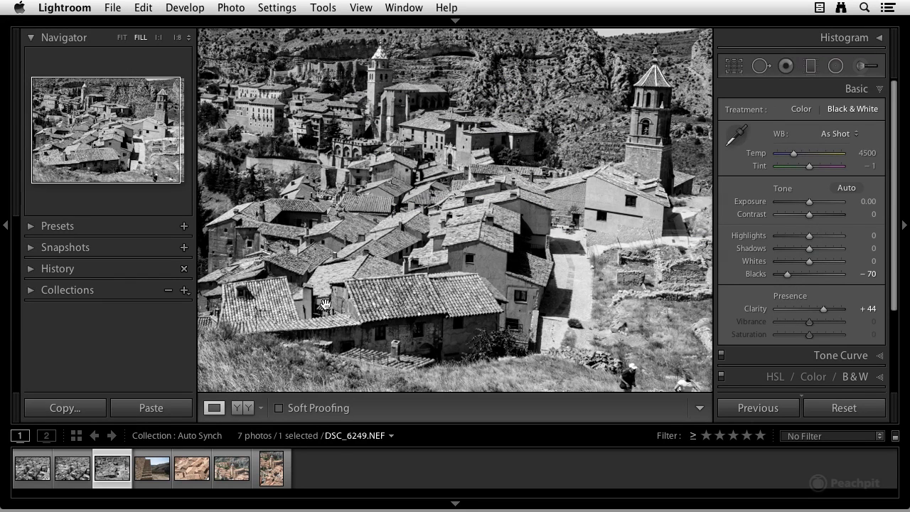
pyautogui.click(160, 472)
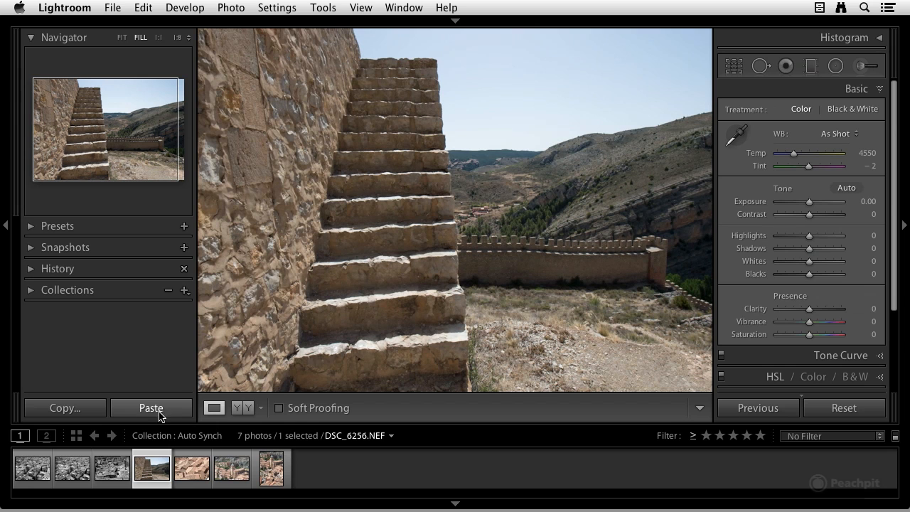
pyautogui.click(152, 408)
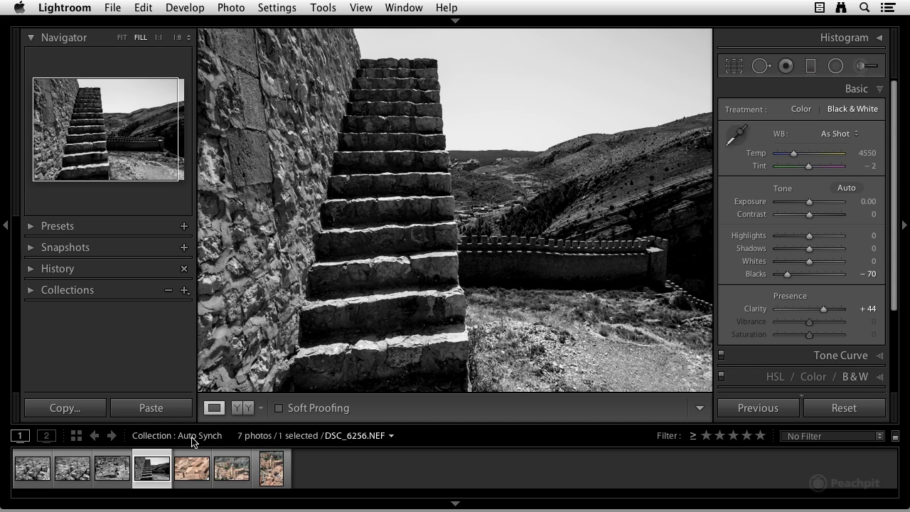
# Step: Reset the edited photos DSC_6256, DSC_6249, DSC_6124 and DSC_6123 to their original settings
pyautogui.click(844, 407)
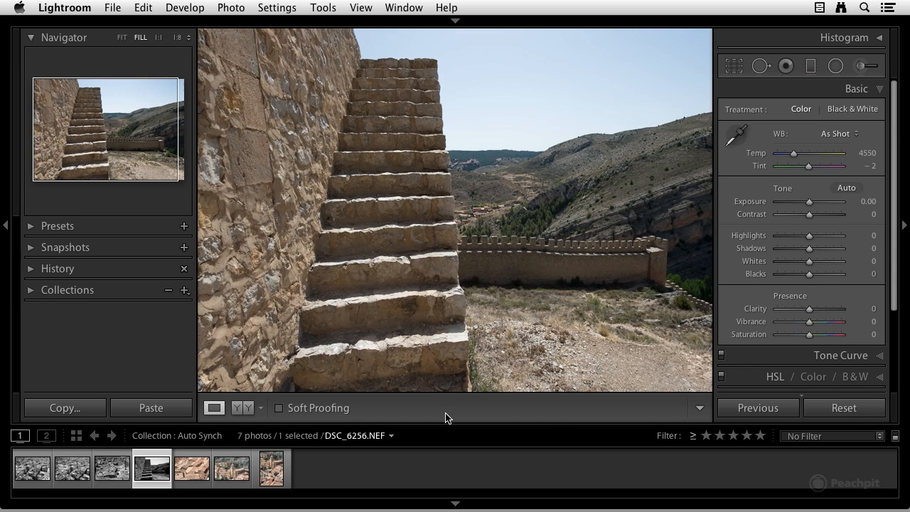
pyautogui.click(113, 467)
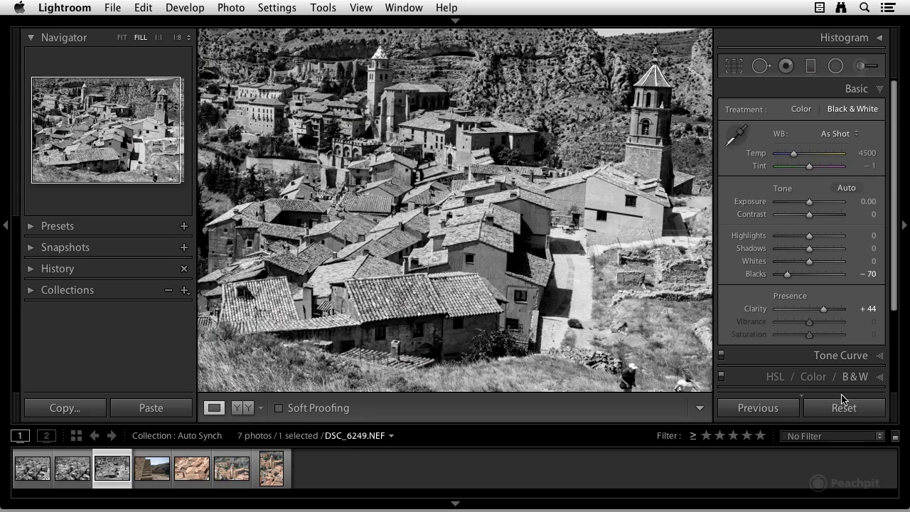
pyautogui.click(837, 406)
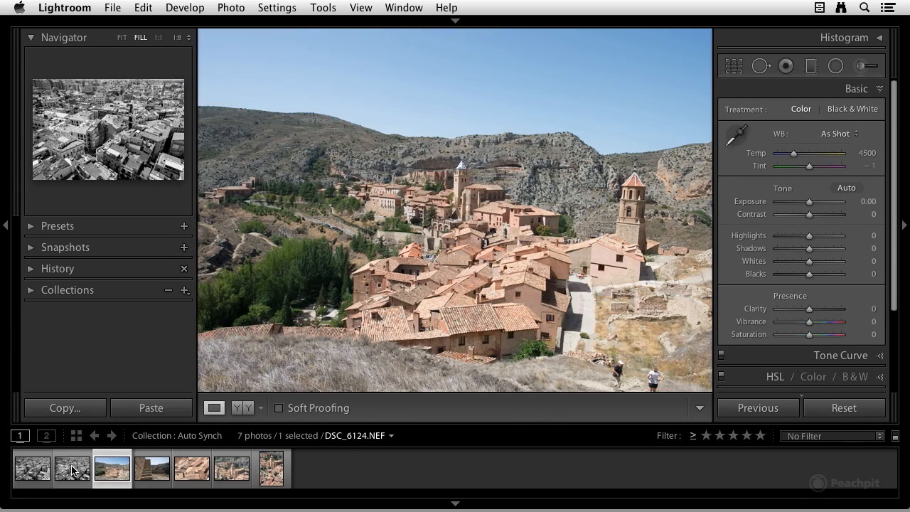
pyautogui.click(73, 467)
pyautogui.press('Left')
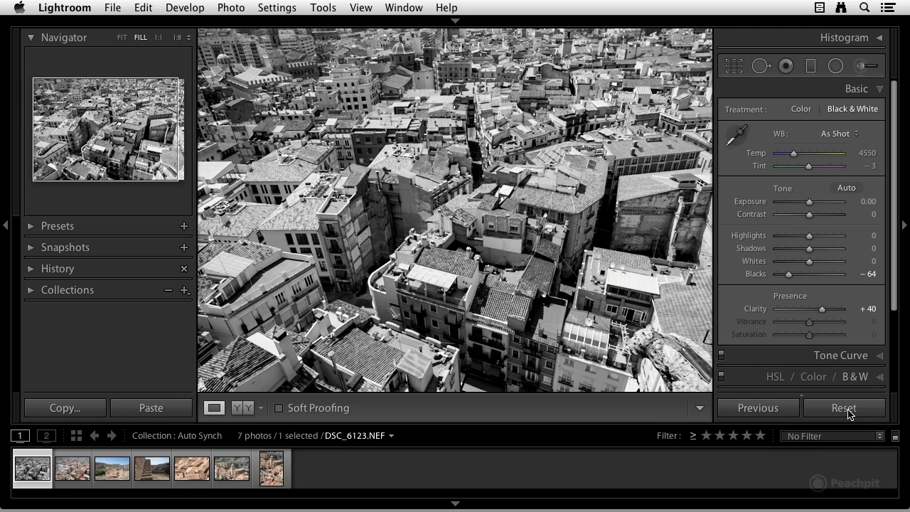
pyautogui.click(848, 413)
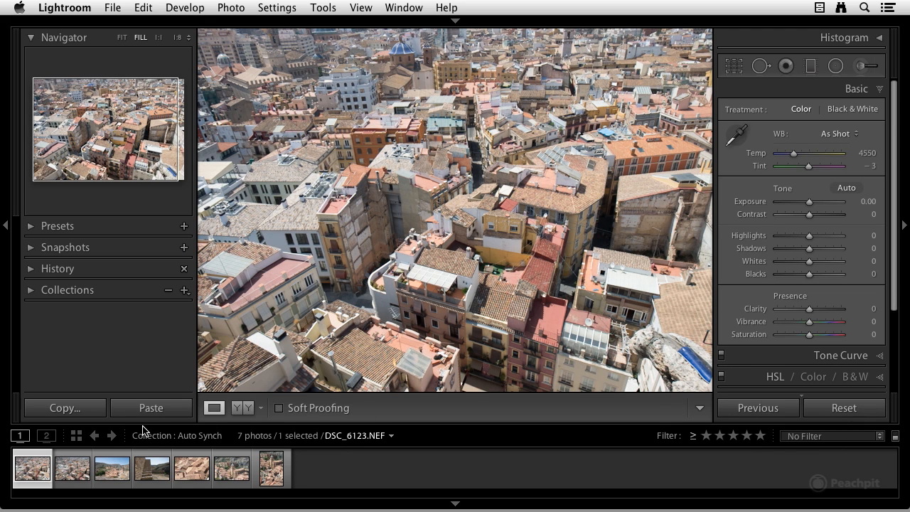
# Step: Select all seven photos and give the active DSC_6123 a Black & White treatment with Clarity −100 and Blacks −60
pyautogui.moveTo(286, 477)
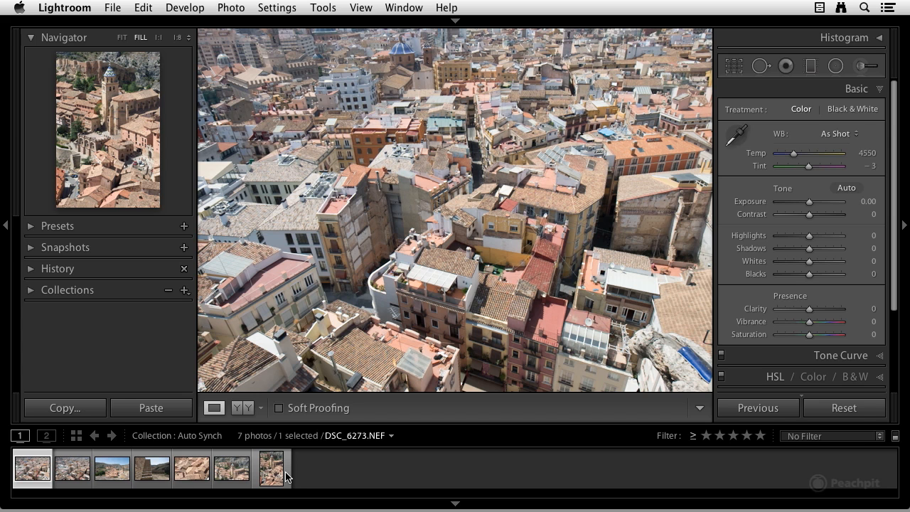
pyautogui.press('super+a')
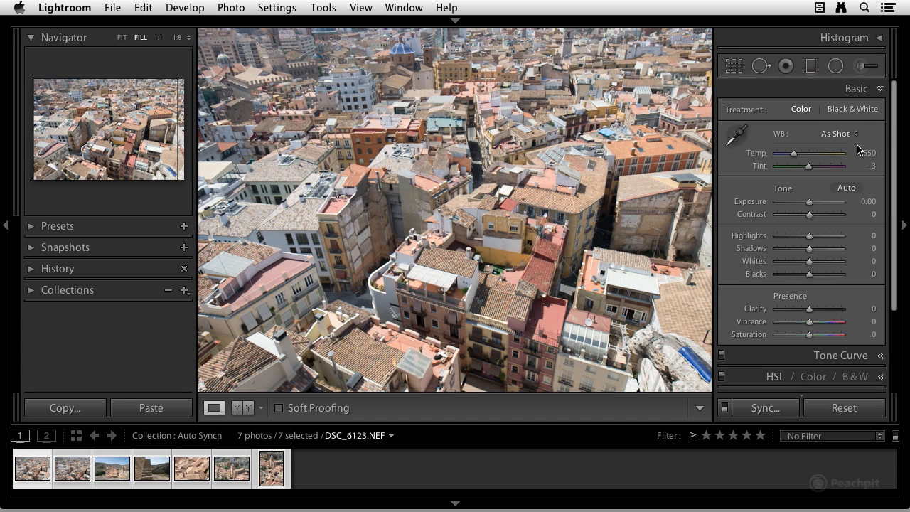
pyautogui.click(851, 111)
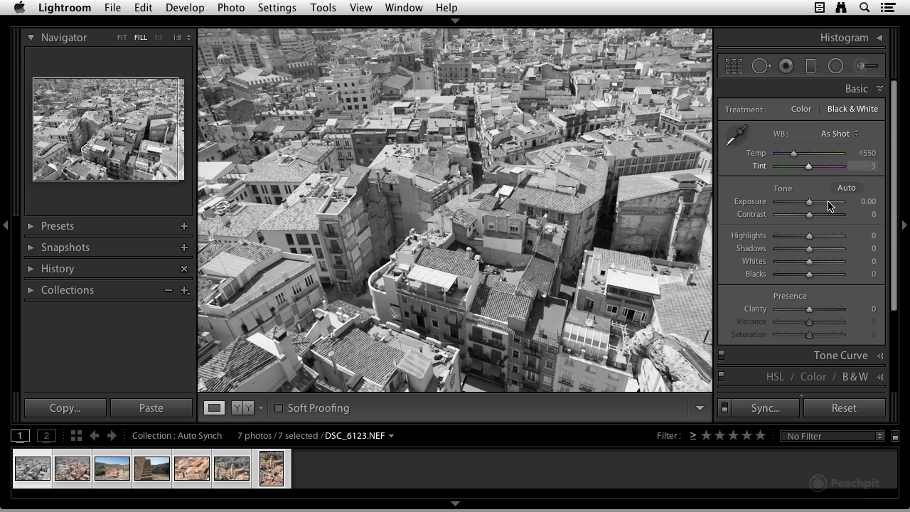
pyautogui.moveTo(793, 310); pyautogui.dragTo(776, 311)
pyautogui.moveTo(809, 273); pyautogui.dragTo(790, 282)
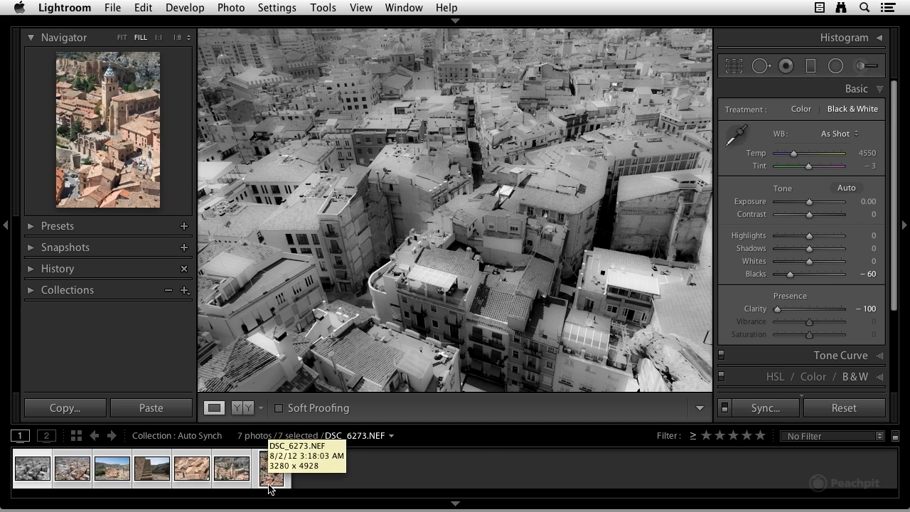
# Step: Synchronize all settings except Crop from DSC_6123 to the other selected photos
pyautogui.click(759, 414)
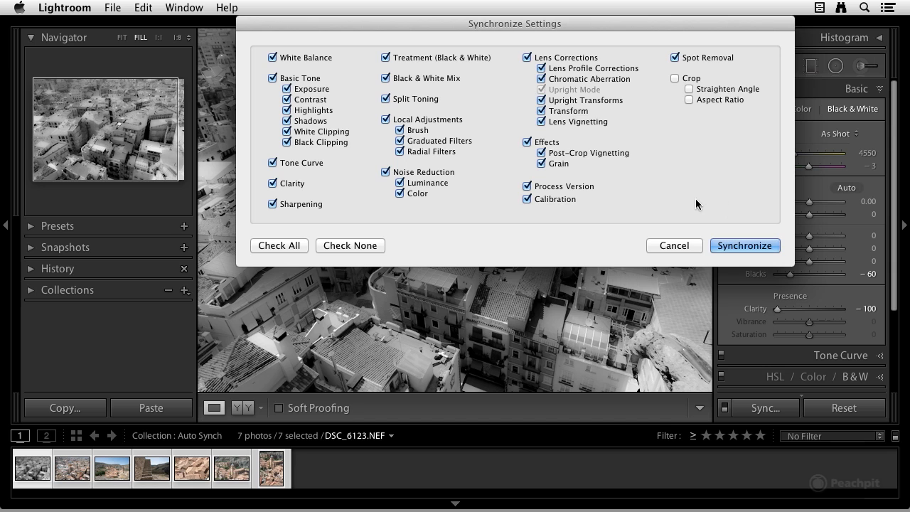
pyautogui.click(739, 244)
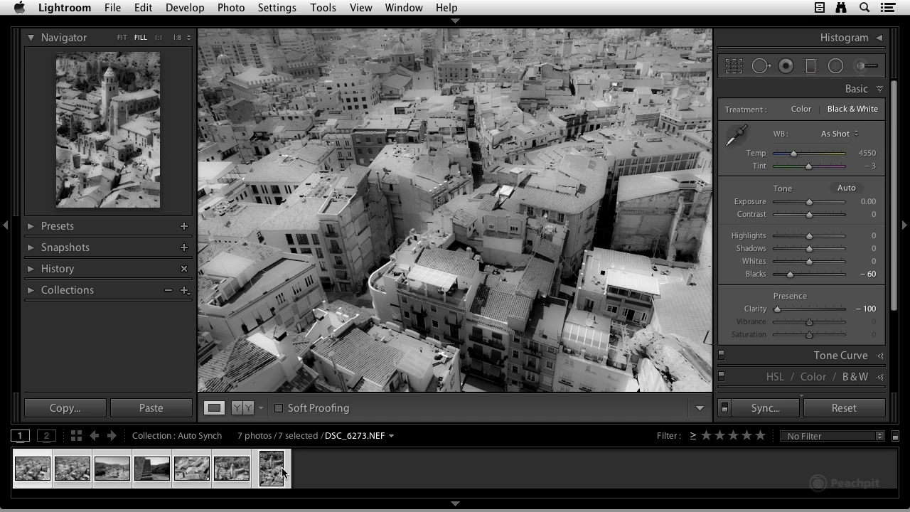
# Step: Reset DSC_6123 and synchronize its default settings, without Crop, to the other selected photos
pyautogui.click(844, 408)
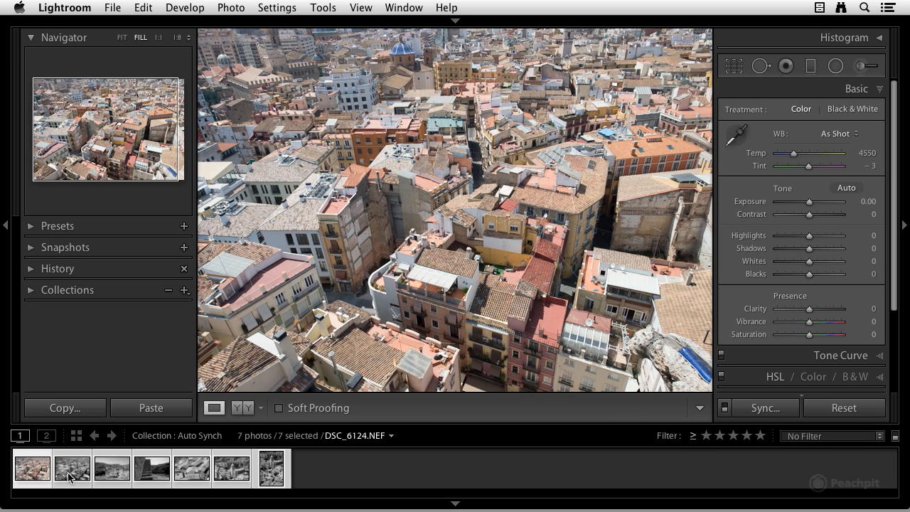
pyautogui.click(764, 408)
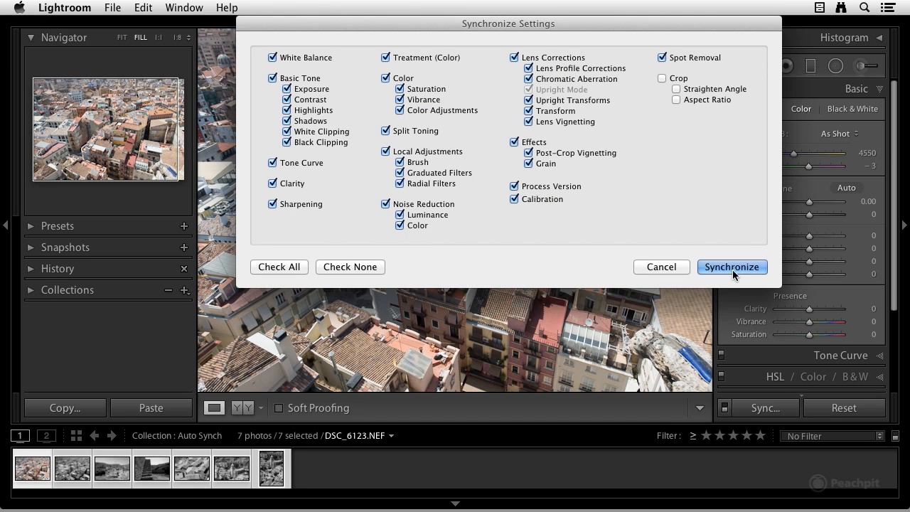
pyautogui.click(732, 267)
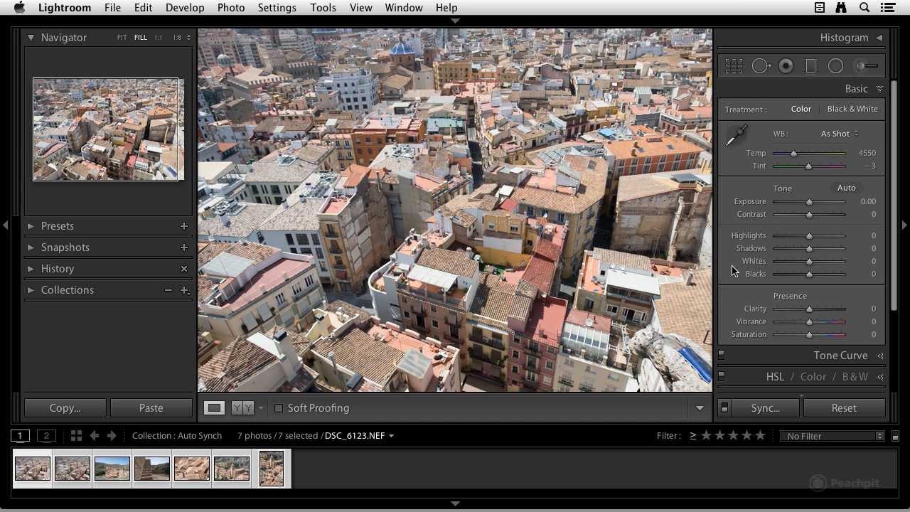
# Step: Turn on Auto Sync for the seven selected photos
pyautogui.click(725, 408)
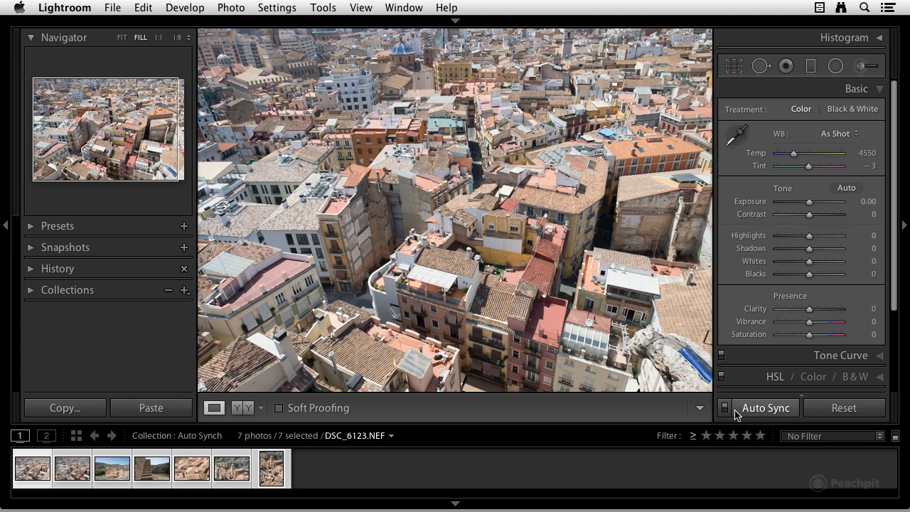
pyautogui.click(725, 408)
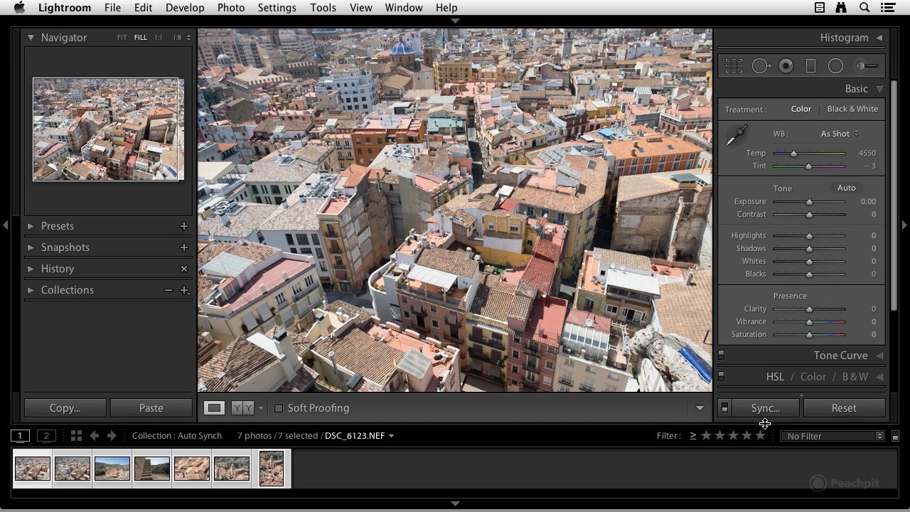
pyautogui.press('super')
# Step: Convert all auto-synced photos to Black & White and set Blacks to −100 and Exposure to −0.35
pyautogui.click(848, 109)
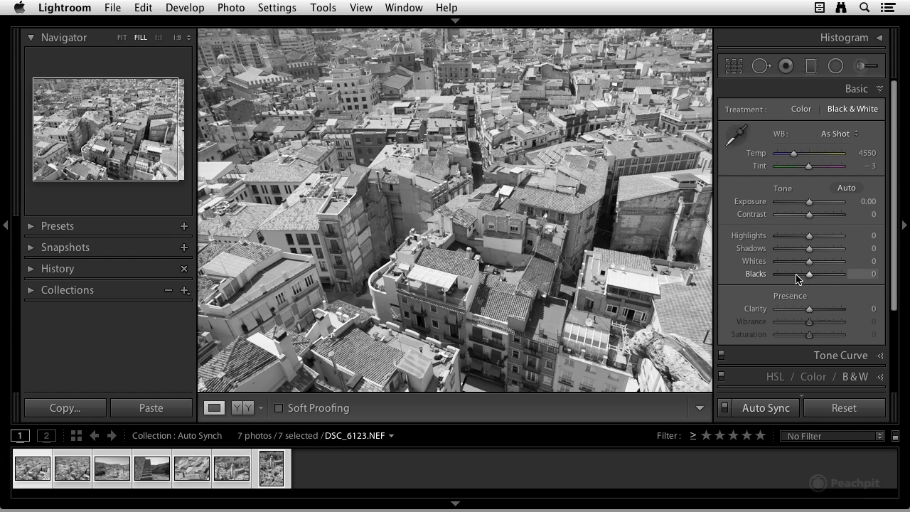
pyautogui.moveTo(798, 279); pyautogui.dragTo(785, 279)
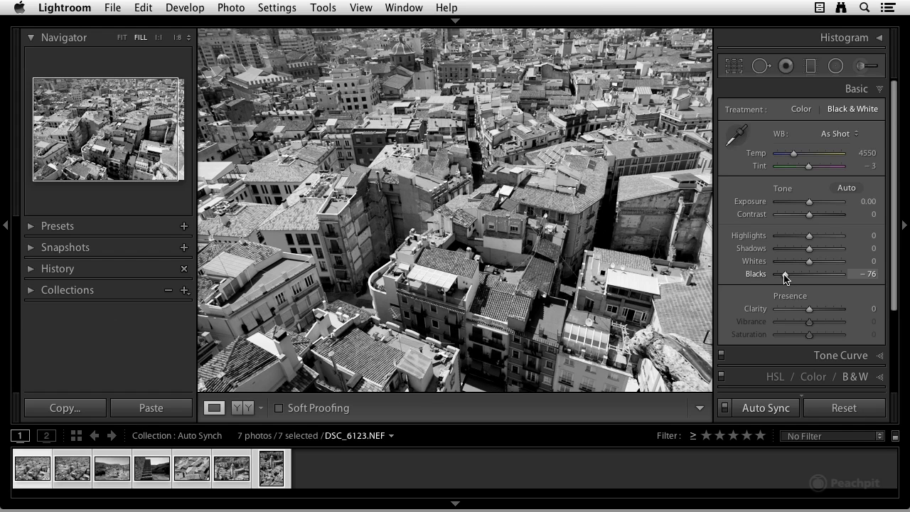
pyautogui.moveTo(785, 278); pyautogui.dragTo(774, 276)
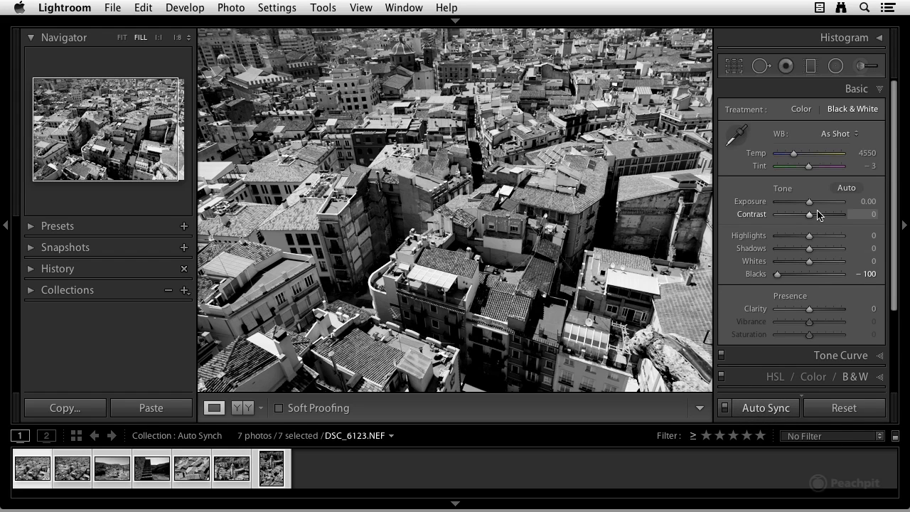
pyautogui.moveTo(811, 206)
pyautogui.mouseDown()
pyautogui.moveTo(798, 205)
pyautogui.moveTo(811, 210)
pyautogui.mouseUp()
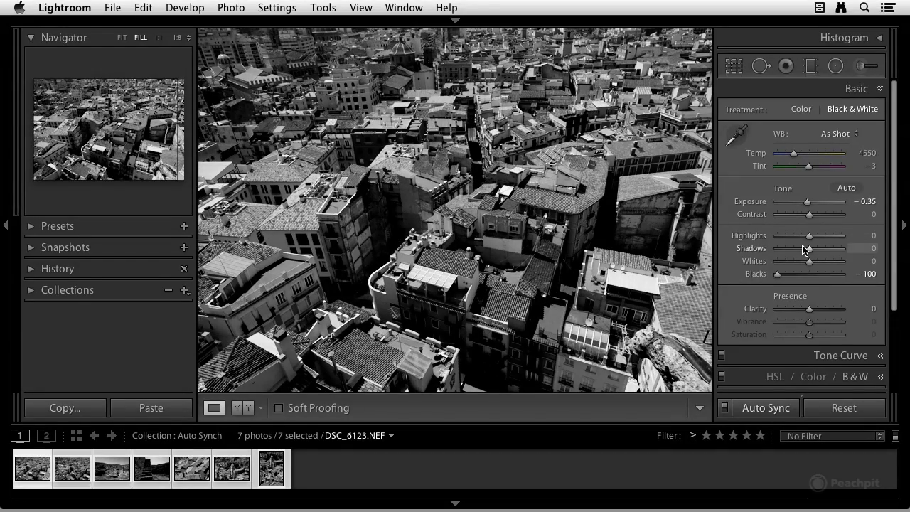